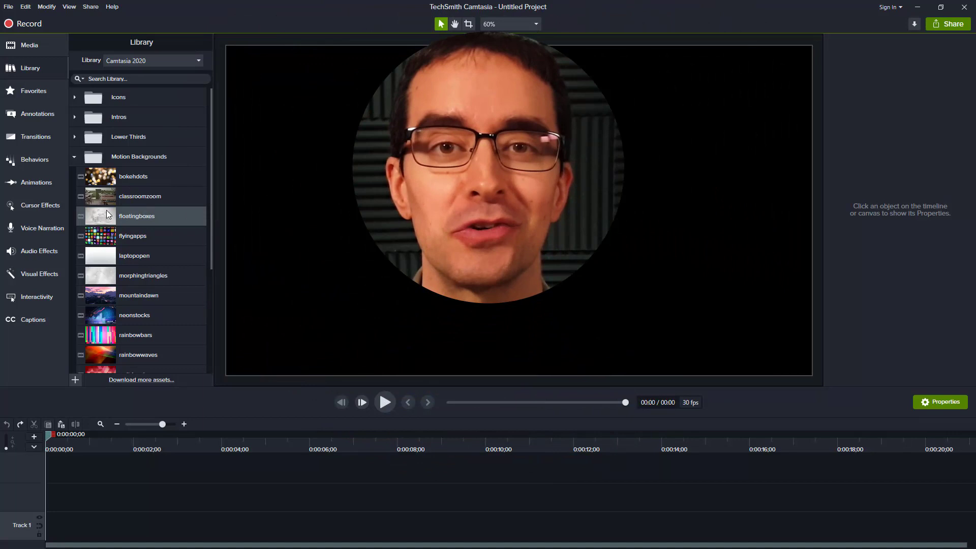
# Add the floatingboxes background to the timeline and shrink the white circle shape.
pyautogui.moveTo(105, 210); pyautogui.dragTo(65, 499)
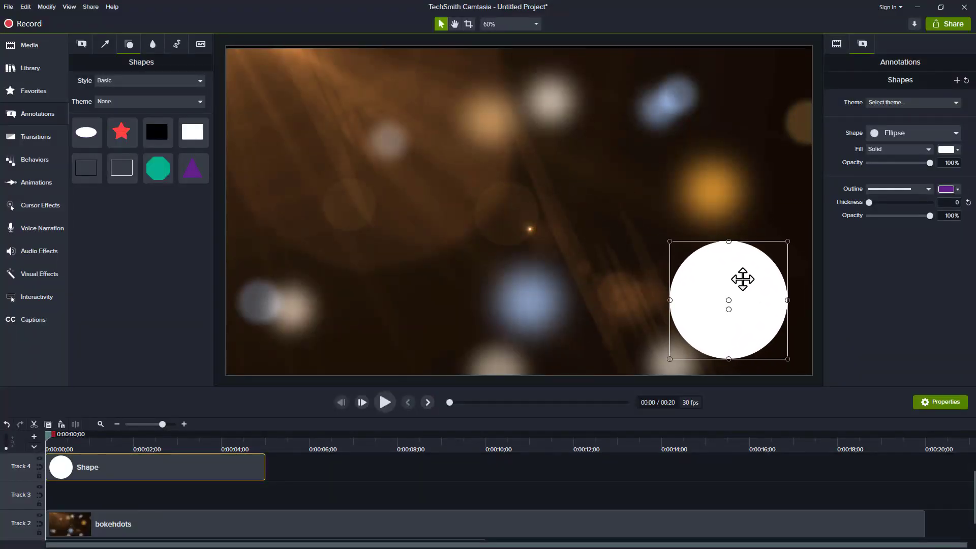
pyautogui.moveTo(671, 241); pyautogui.dragTo(690, 271)
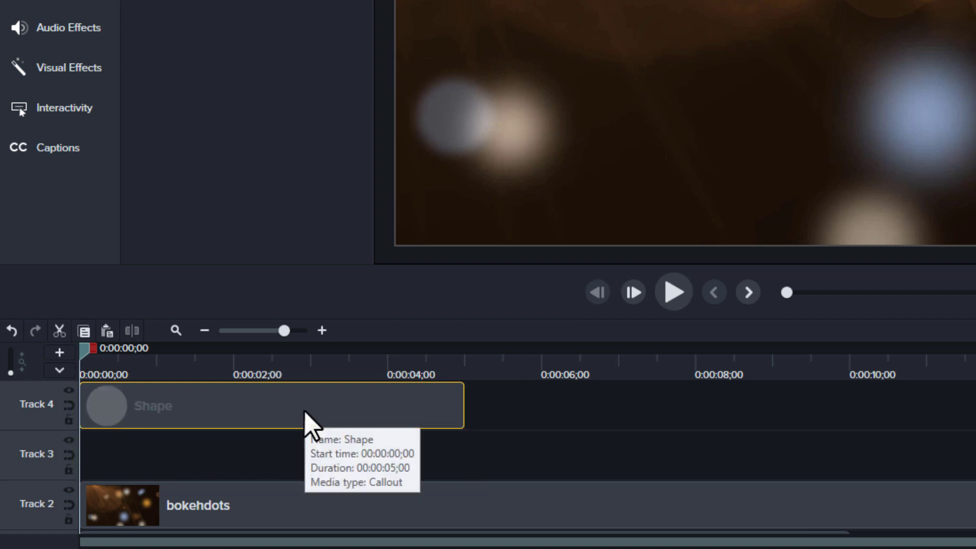
# Move the Shape clip to Track 3 and stretch it to about 0:00:19;25.
pyautogui.moveTo(301, 447); pyautogui.dragTo(298, 460)
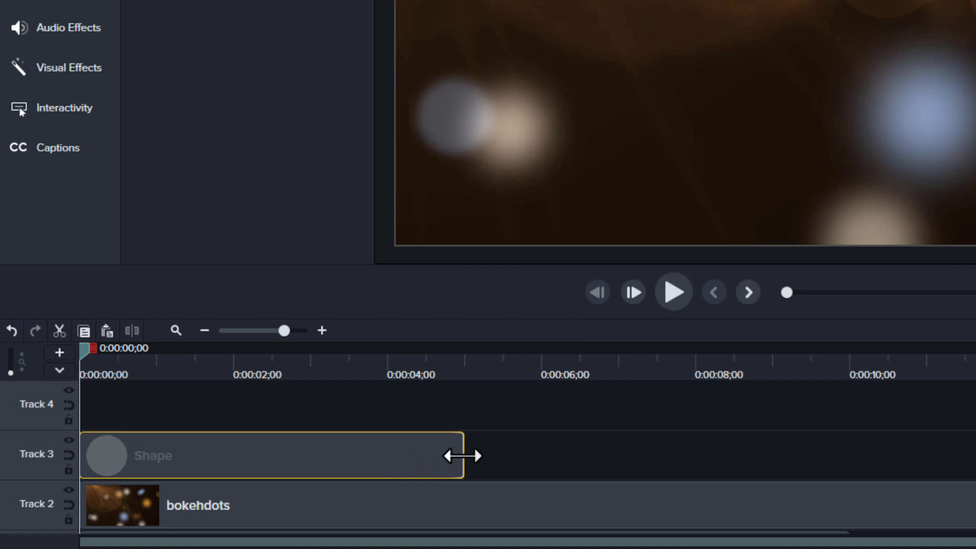
pyautogui.moveTo(462, 455); pyautogui.dragTo(517, 454)
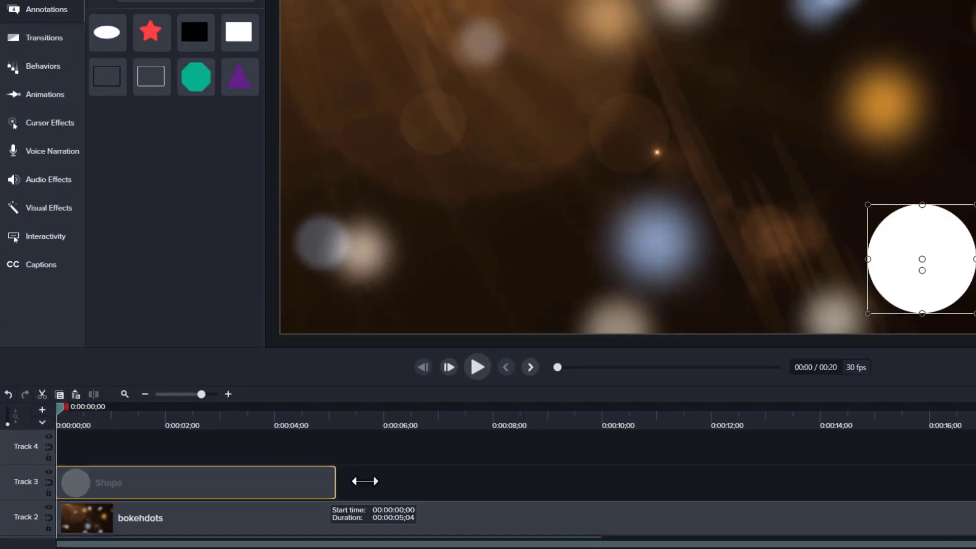
pyautogui.moveTo(365, 481); pyautogui.dragTo(924, 493)
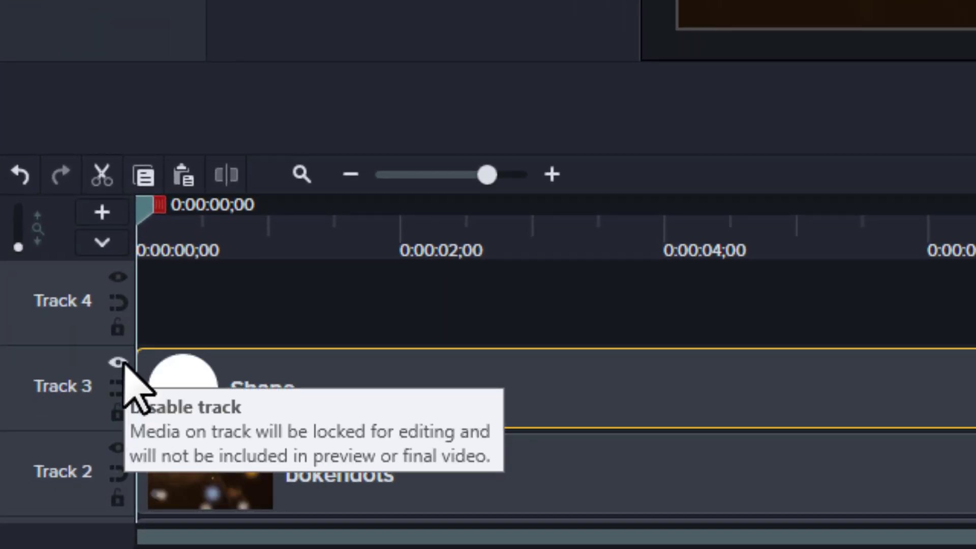
# Set Track 3's track matte to Alpha and preview the circle revealing bokehdots.
pyautogui.click(120, 387)
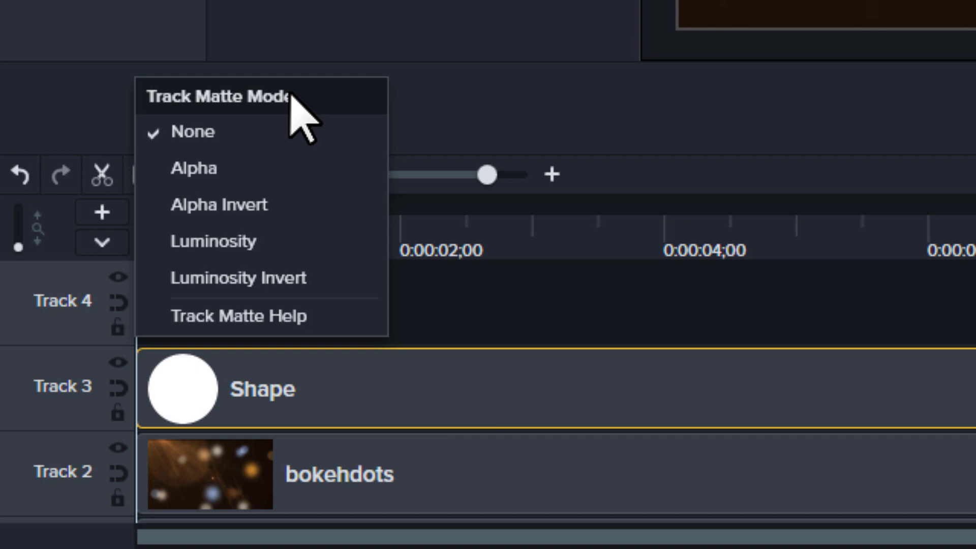
pyautogui.click(267, 168)
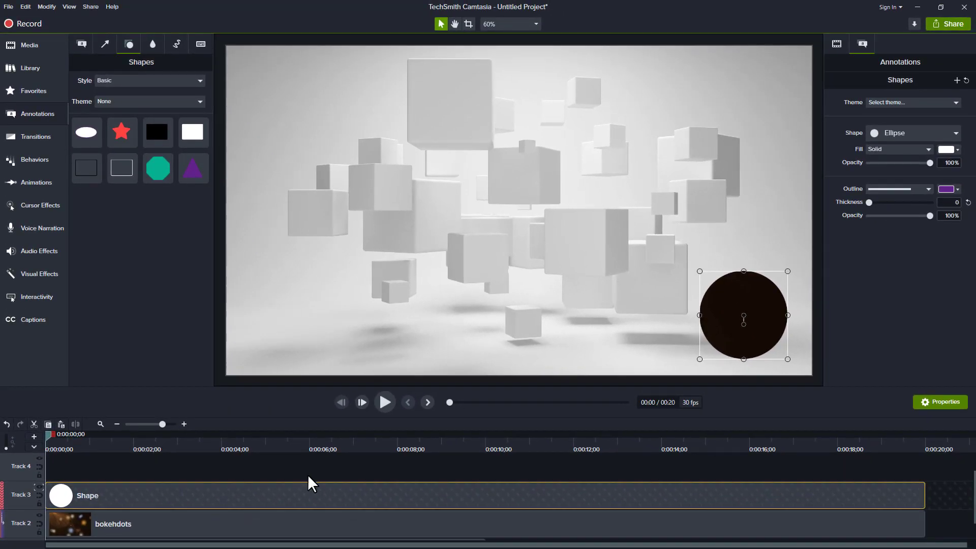
pyautogui.click(385, 402)
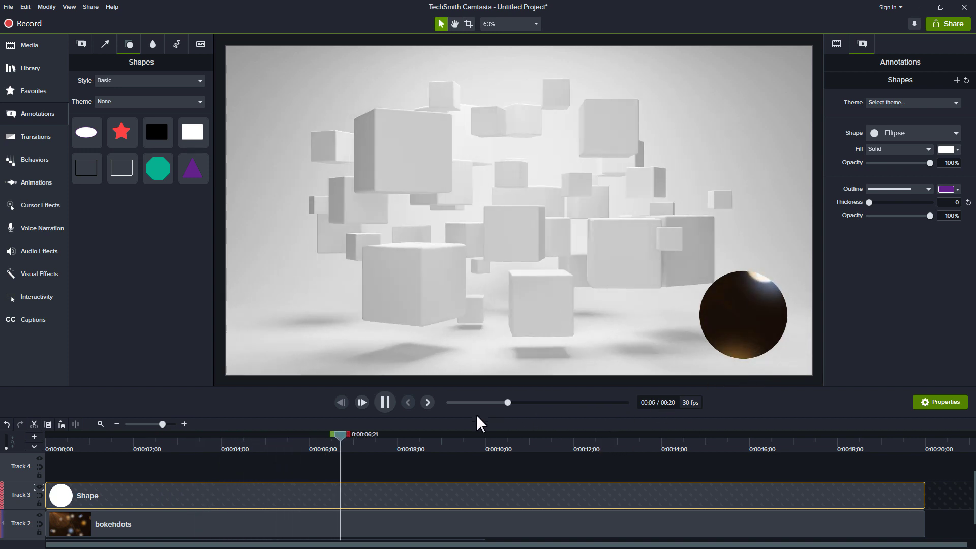
pyautogui.click(385, 402)
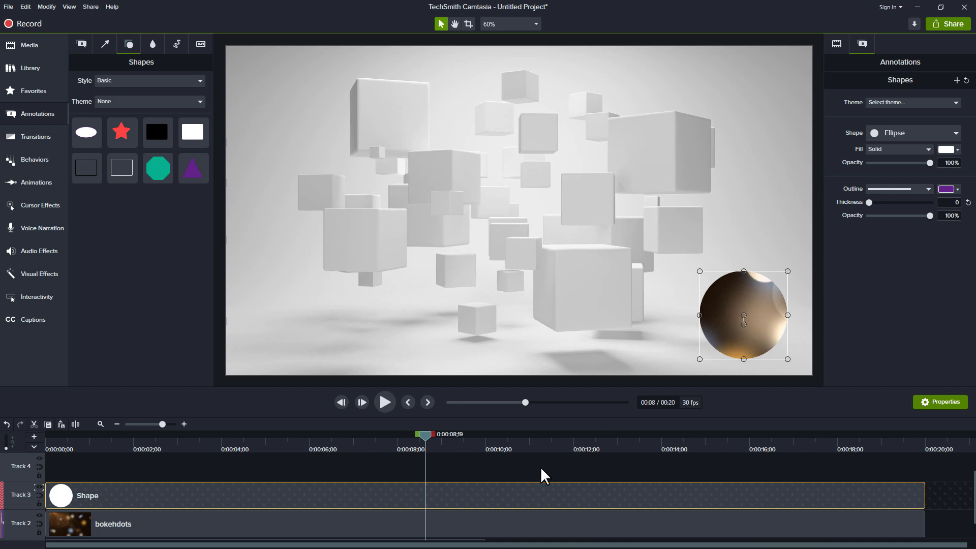
# Switch the matte to Alpha Invert, centre the circle, and preview the result.
pyautogui.click(39, 487)
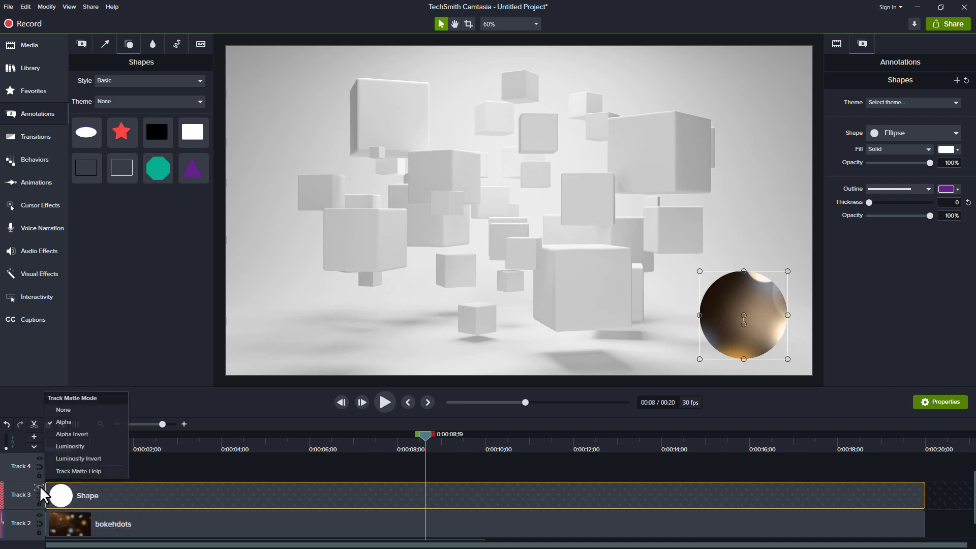
pyautogui.click(93, 435)
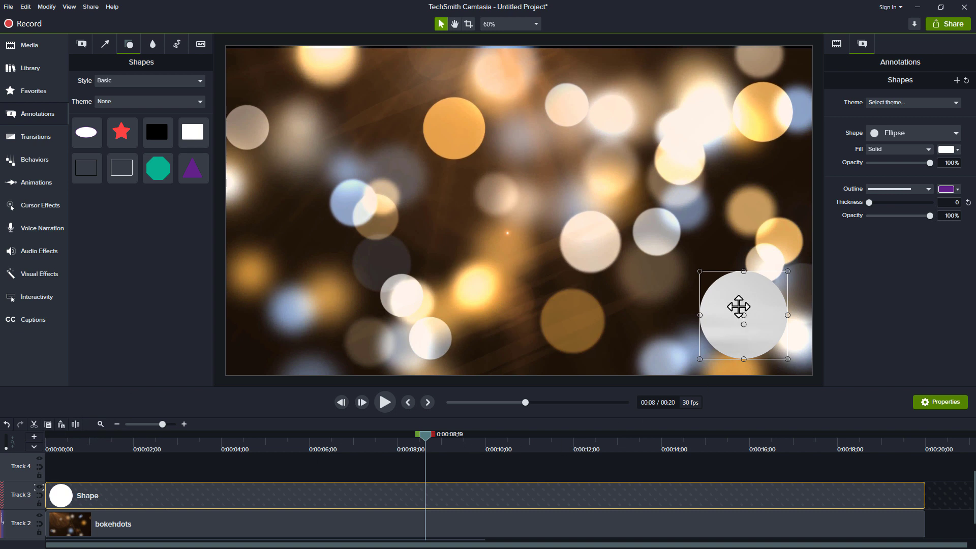
pyautogui.moveTo(765, 304); pyautogui.dragTo(516, 197)
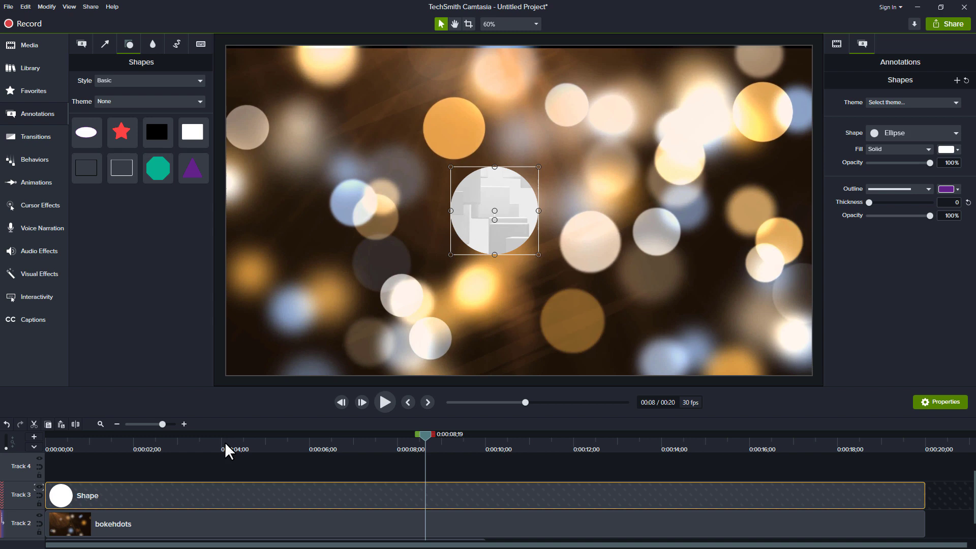
pyautogui.click(197, 449)
pyautogui.click(385, 403)
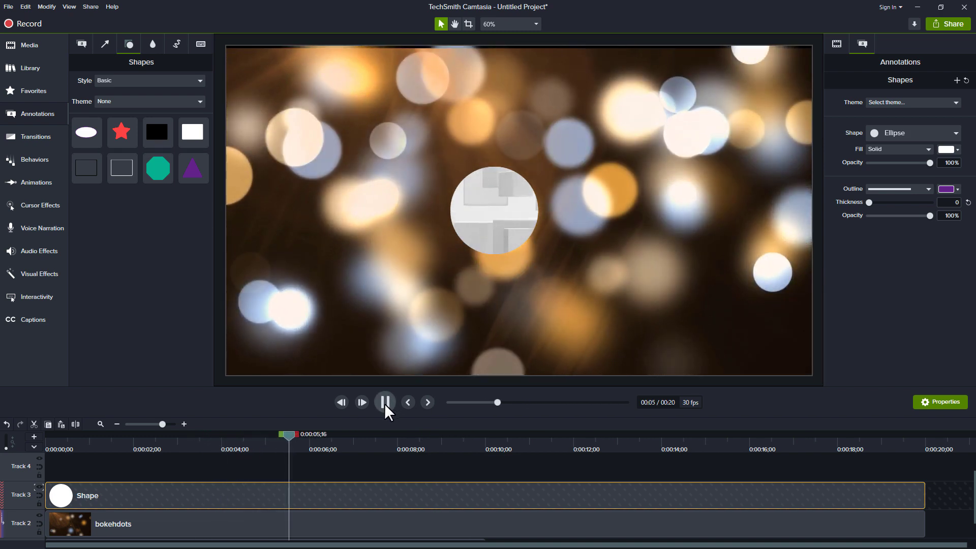
pyautogui.click(385, 403)
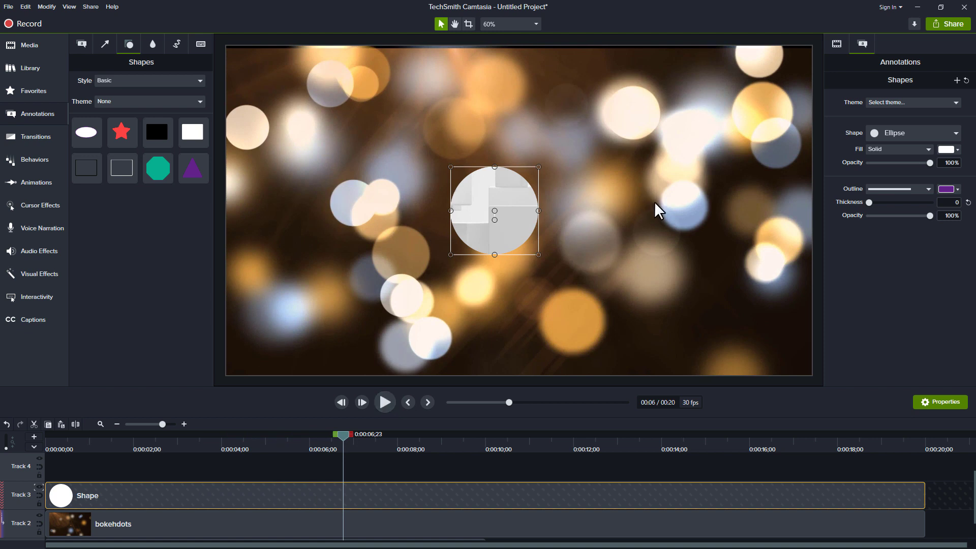
pyautogui.click(386, 403)
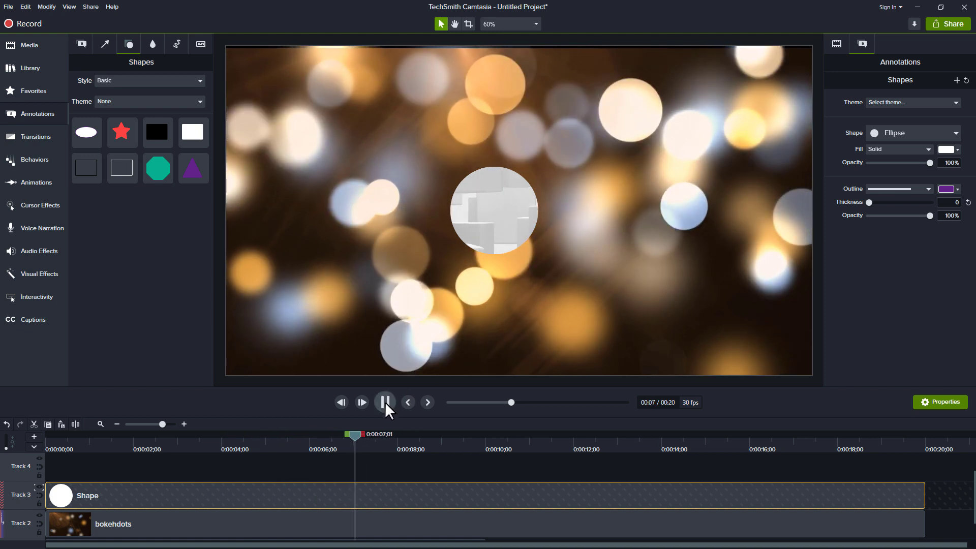
pyautogui.click(385, 403)
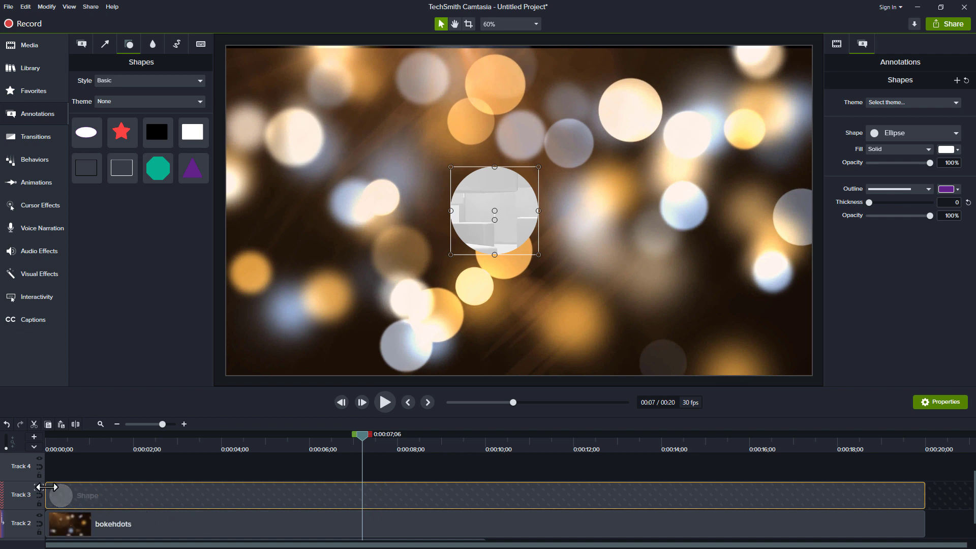
# Turn the track matte off and delete the Shape clip.
pyautogui.click(39, 487)
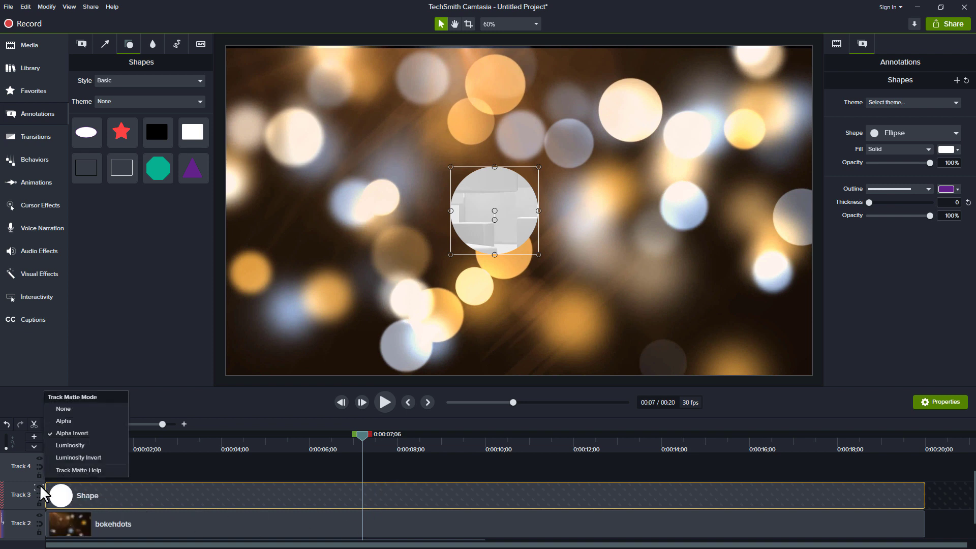
pyautogui.click(80, 410)
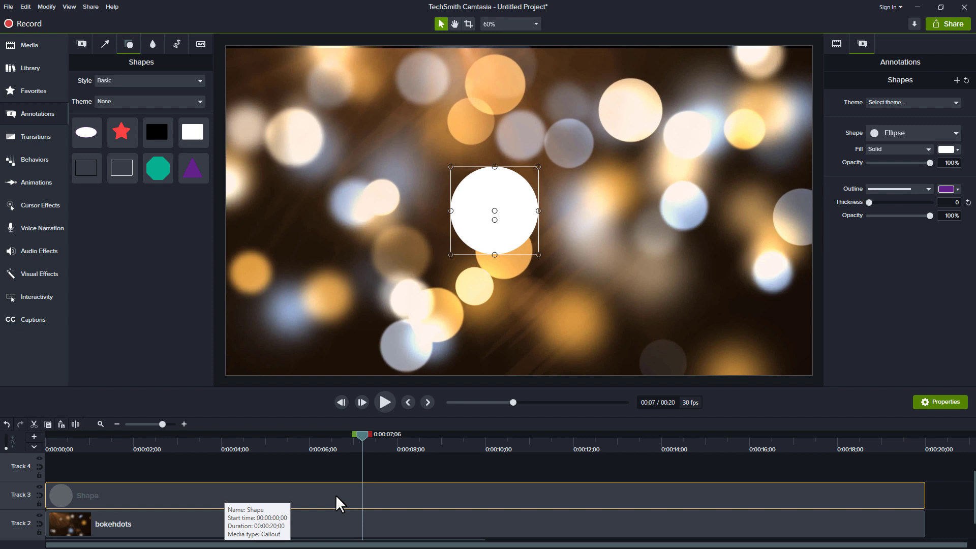
pyautogui.press('Delete')
pyautogui.click(262, 449)
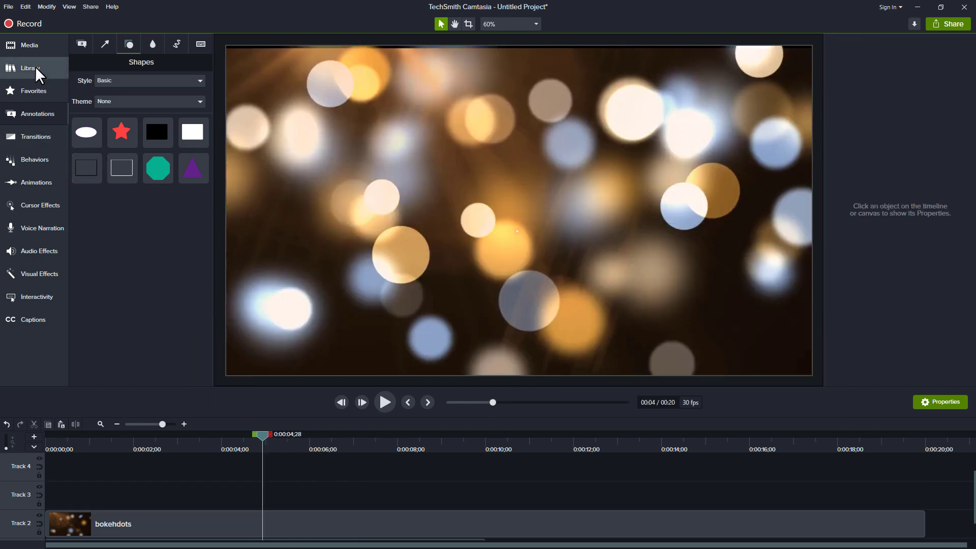
# Add an ABC text callout from Callouts and stretch it to fill the canvas.
pyautogui.click(82, 45)
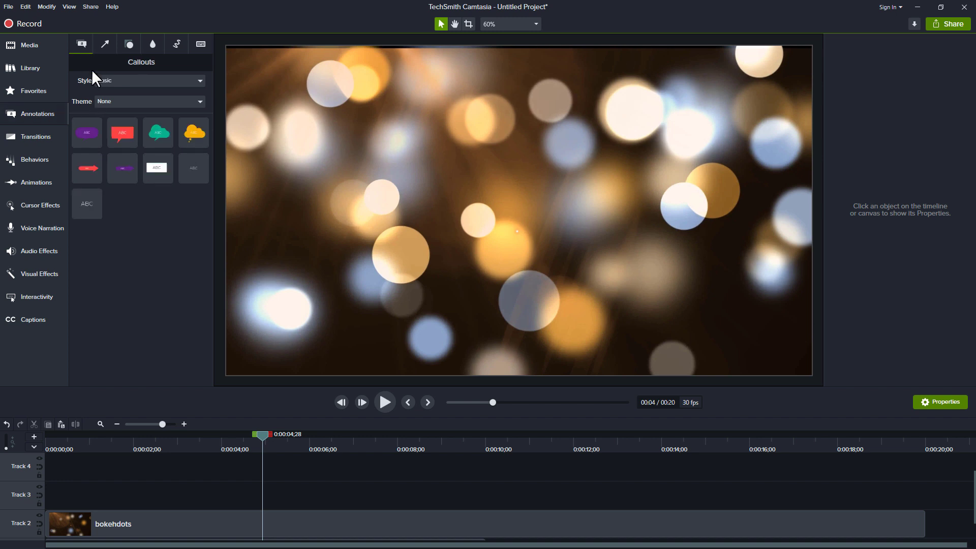
pyautogui.moveTo(87, 206); pyautogui.dragTo(288, 92)
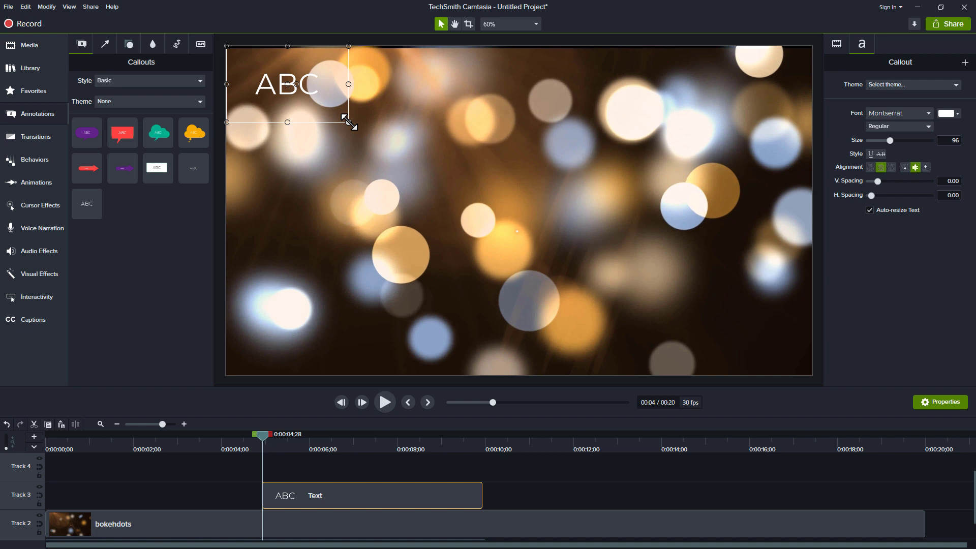
pyautogui.moveTo(348, 122); pyautogui.dragTo(816, 375)
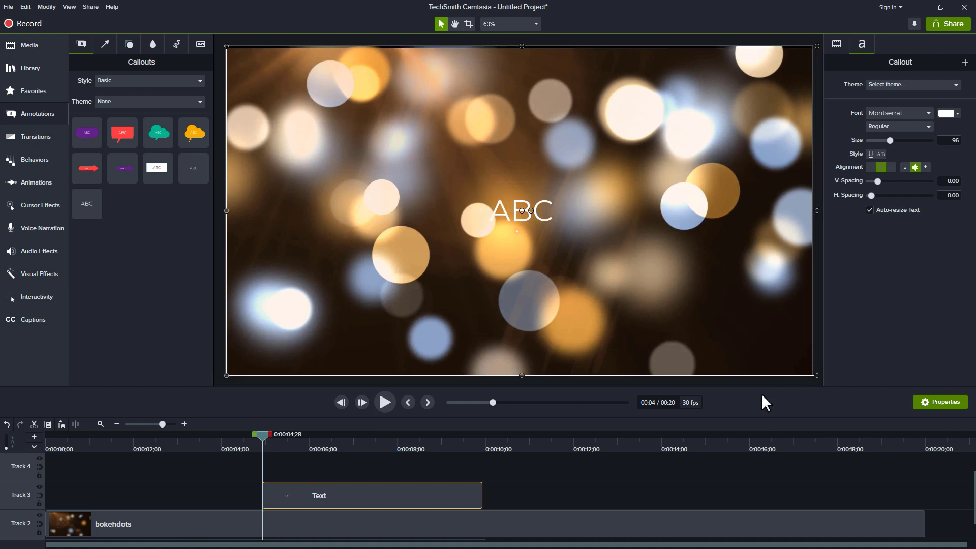
pyautogui.moveTo(817, 210); pyautogui.dragTo(812, 210)
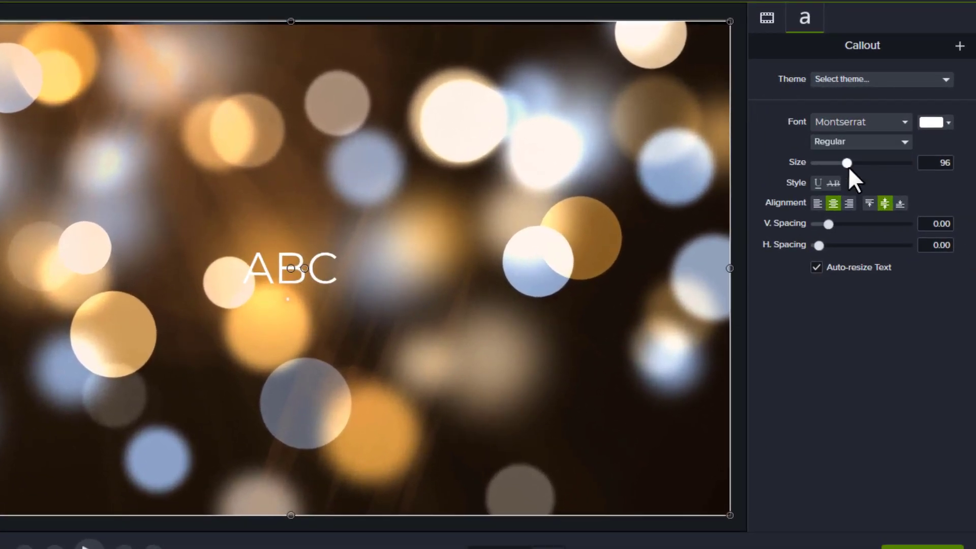
# Set the callout text to size 500 in Arial Black.
pyautogui.moveTo(847, 164); pyautogui.dragTo(934, 164)
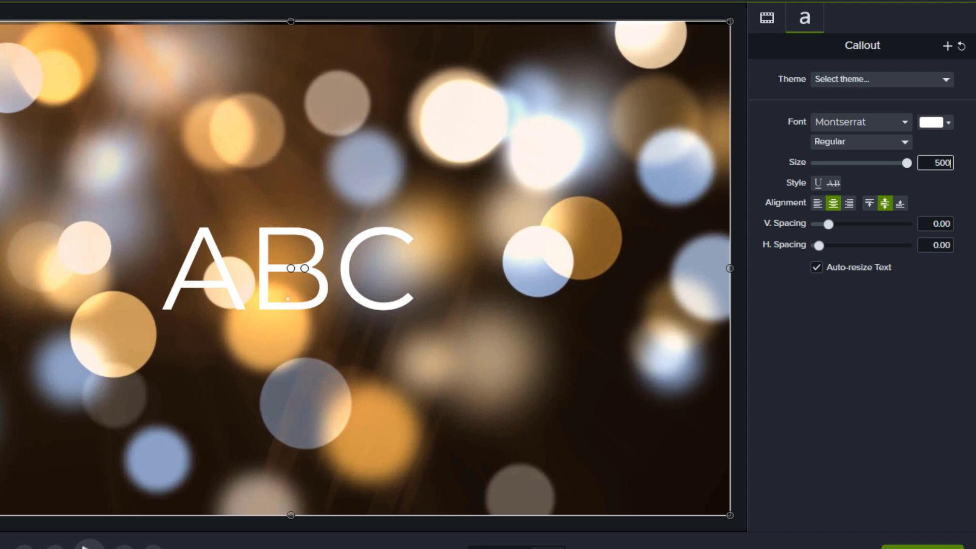
pyautogui.press('Return')
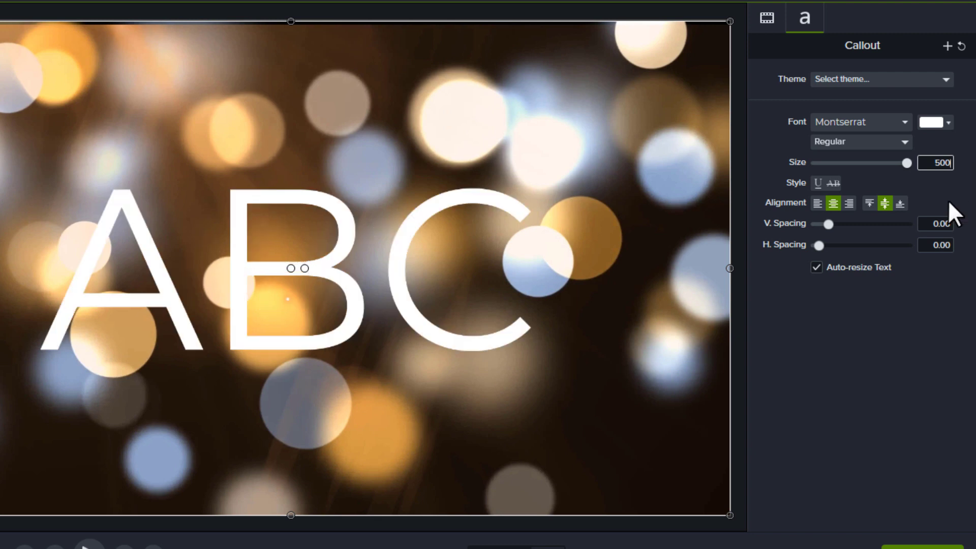
pyautogui.click(905, 122)
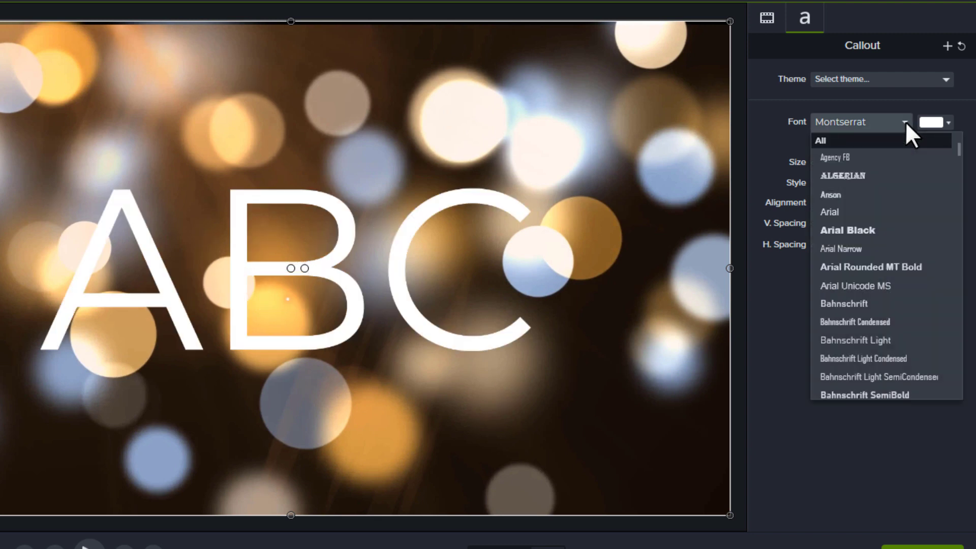
pyautogui.click(891, 239)
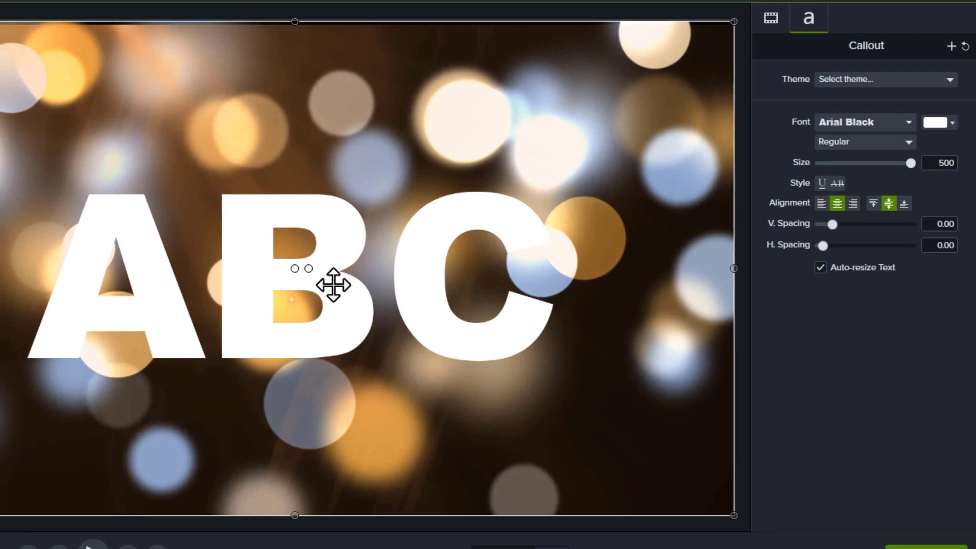
# Change the text to 'LIGHT' and span its clip from 0:00:00;00 to bokehdots' end.
pyautogui.write('LIGHT')
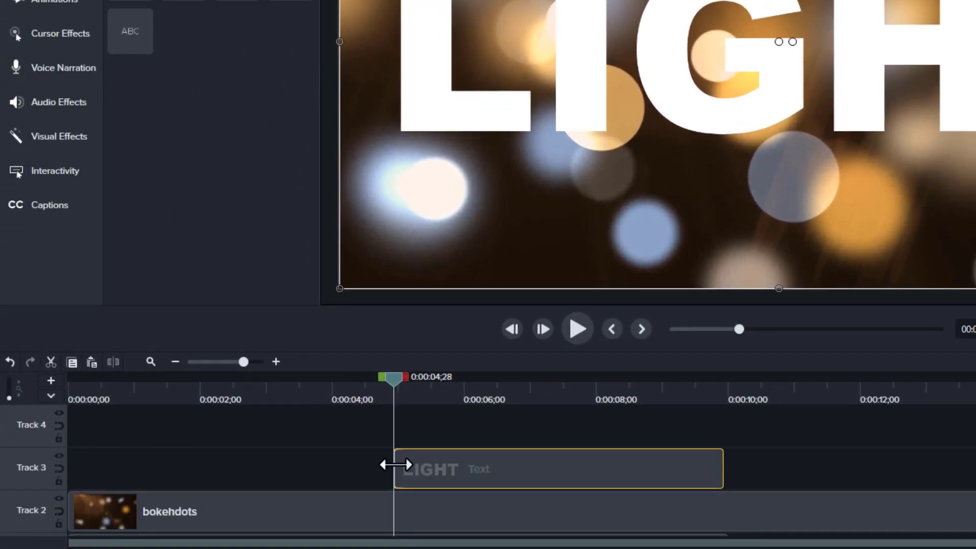
pyautogui.moveTo(396, 465); pyautogui.dragTo(169, 470)
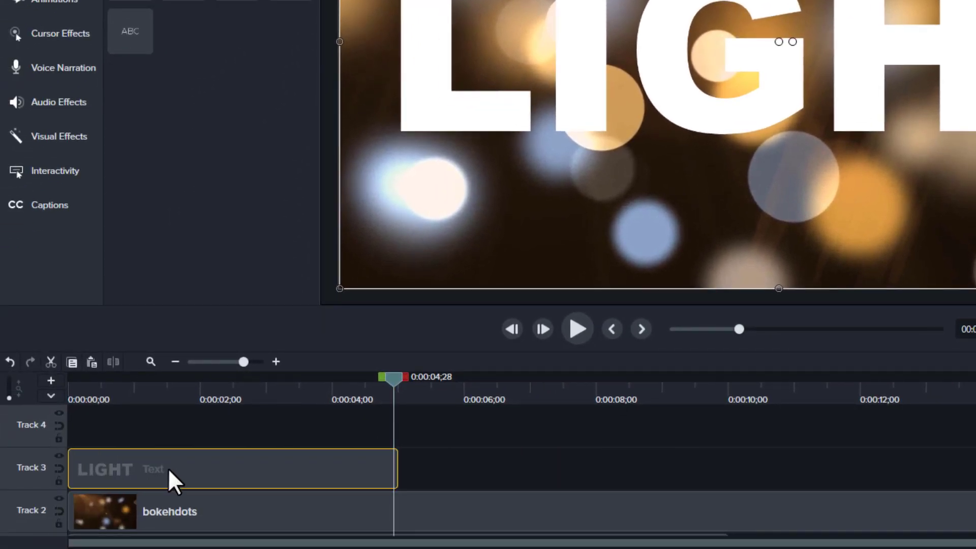
pyautogui.moveTo(398, 467); pyautogui.dragTo(975, 471)
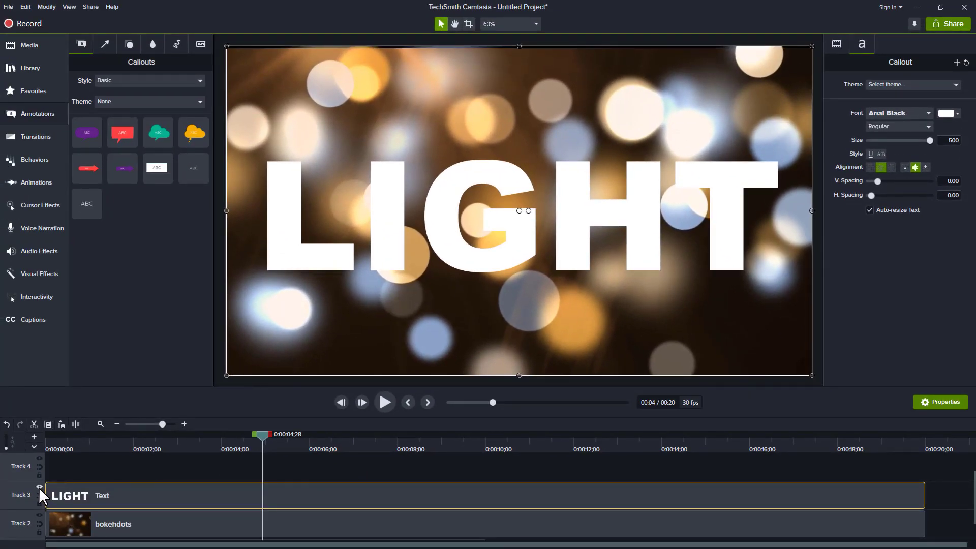
# Set Track 3's track matte to Alpha so bokeh shows through LIGHT, then preview.
pyautogui.click(39, 487)
pyautogui.click(81, 424)
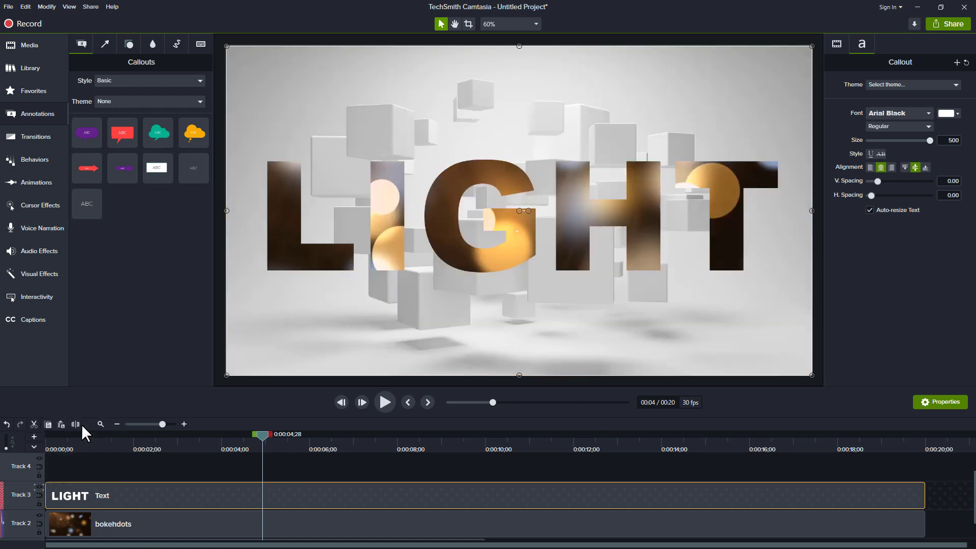
pyautogui.click(386, 400)
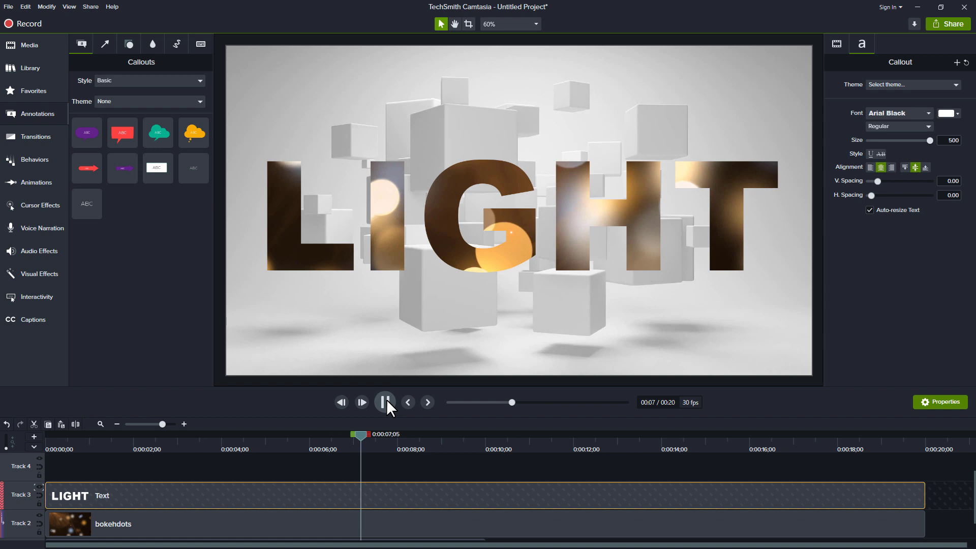
pyautogui.click(387, 399)
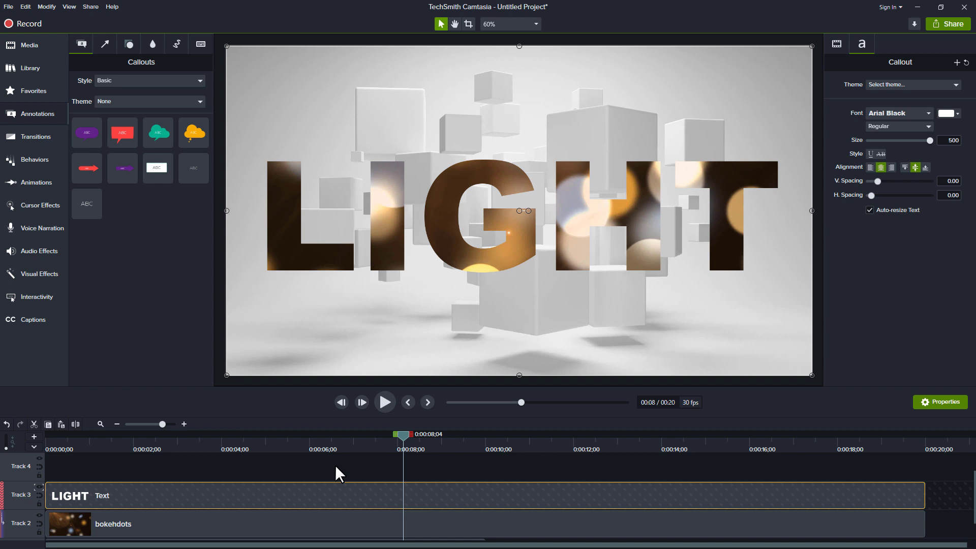
# Add an animation on the LIGHT clip ending at 0:00:04;14.
pyautogui.click(242, 442)
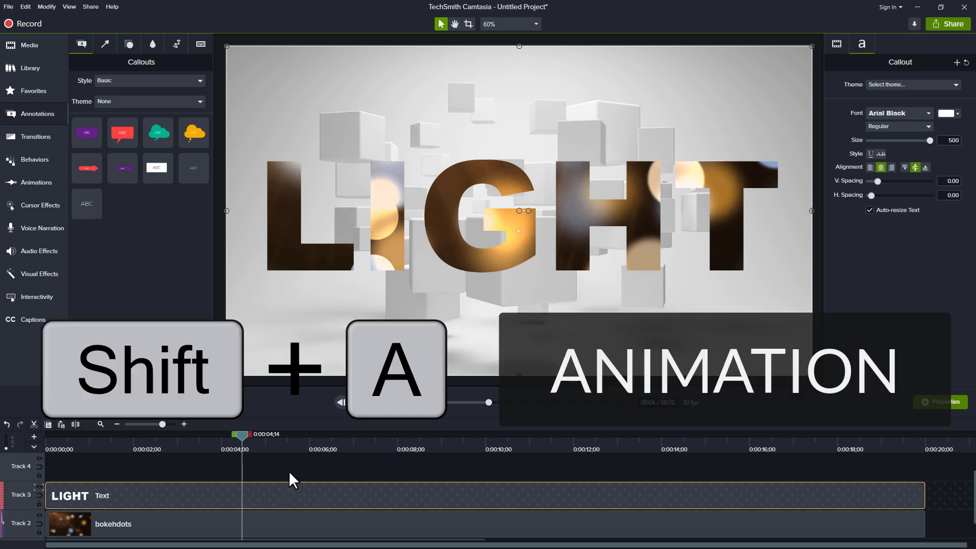
pyautogui.hotkey('shift', 'a')
pyautogui.moveTo(228, 492)
pyautogui.mouseDown()
pyautogui.moveTo(142, 493)
pyautogui.moveTo(282, 499)
pyautogui.moveTo(214, 496)
pyautogui.moveTo(230, 496)
pyautogui.mouseUp()
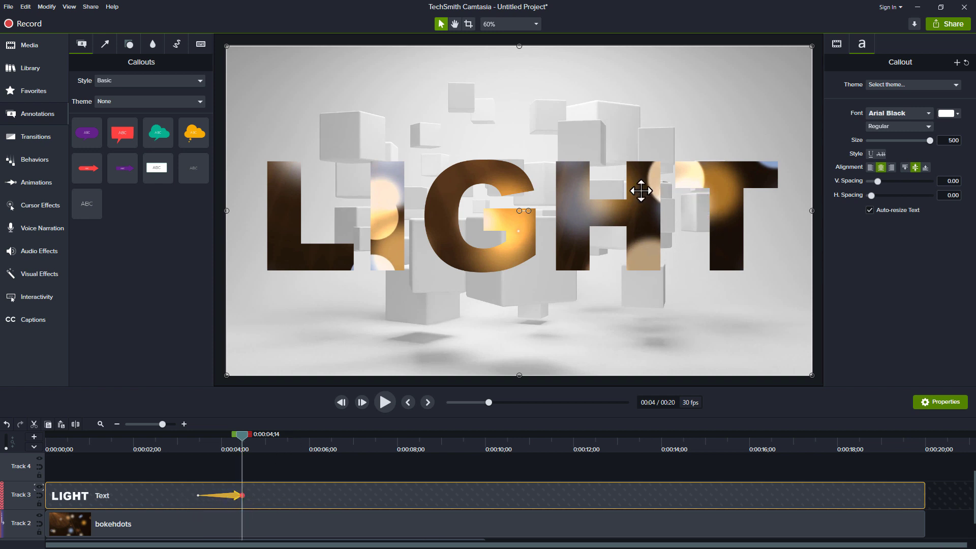
# Set the LIGHT text's scale to 5000% and recentre it on the canvas.
pyautogui.scroll(-1, 534, 203)
pyautogui.scroll(-4, 535, 204)
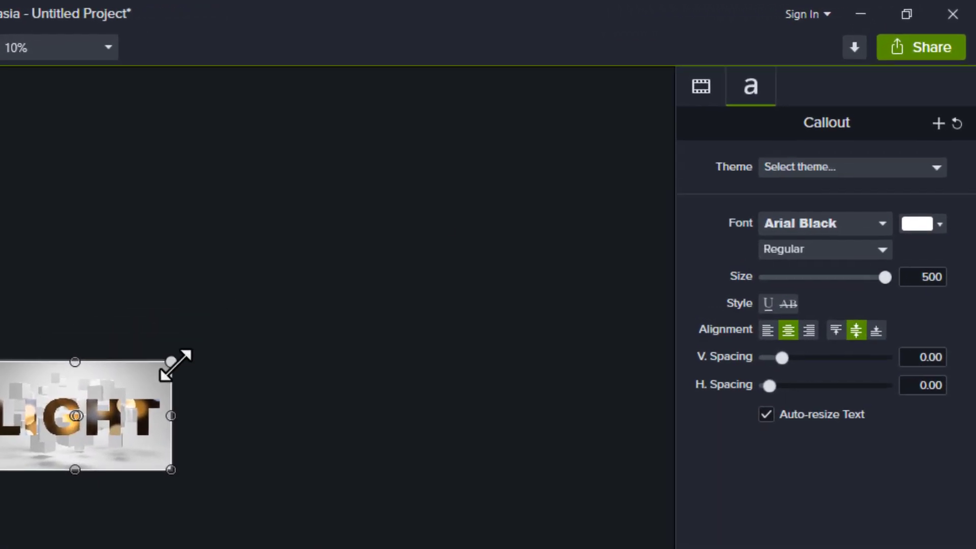
pyautogui.click(701, 96)
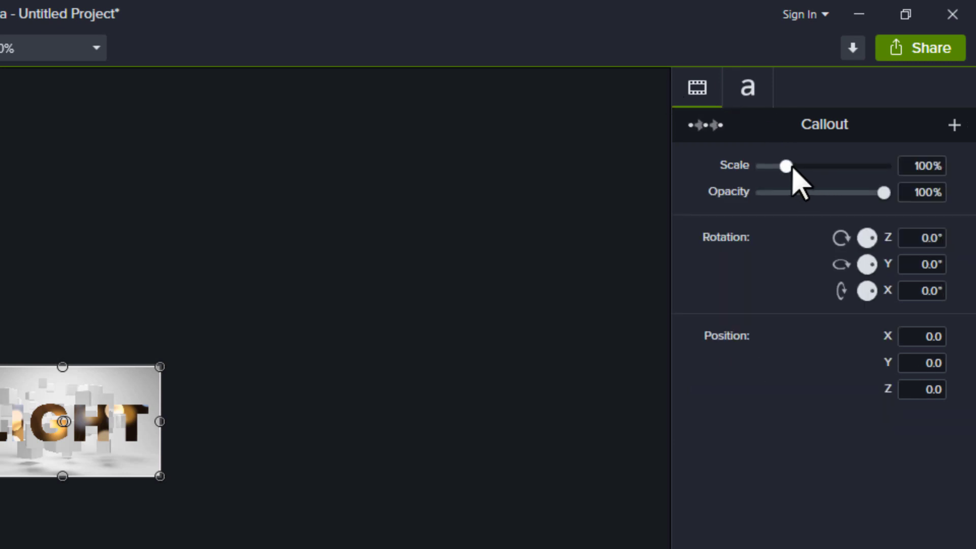
pyautogui.moveTo(792, 167); pyautogui.dragTo(944, 161)
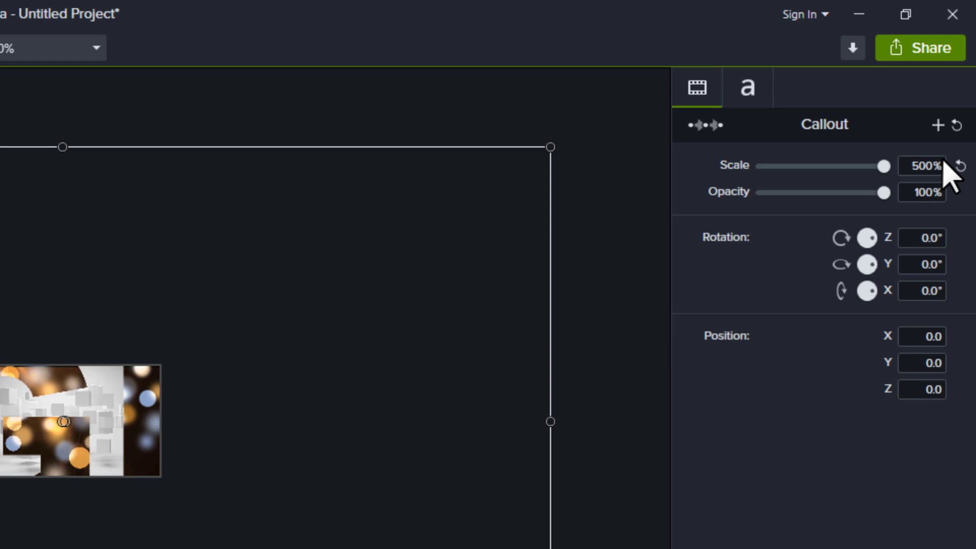
pyautogui.doubleClick(915, 166)
pyautogui.click(925, 166)
pyautogui.write('0')
pyautogui.press('Return')
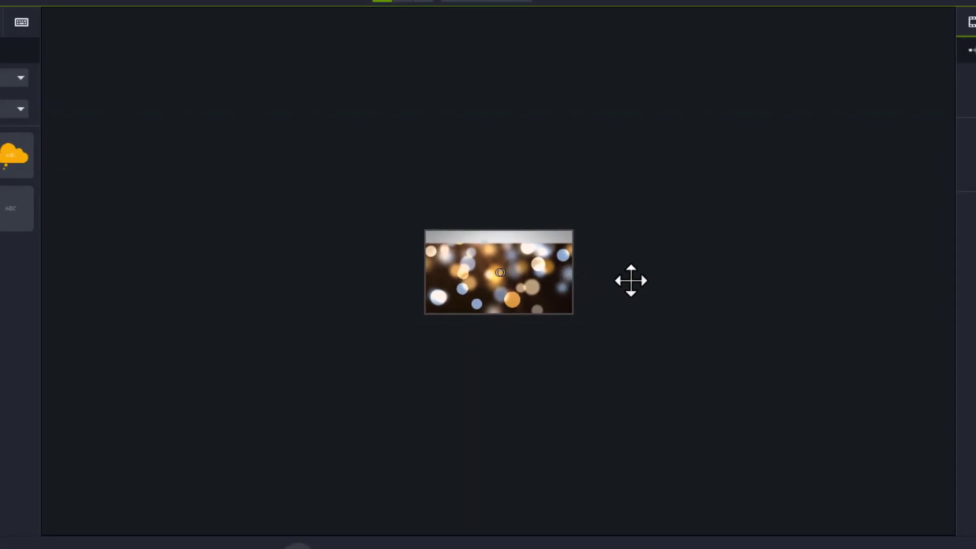
pyautogui.moveTo(628, 276); pyautogui.dragTo(628, 262)
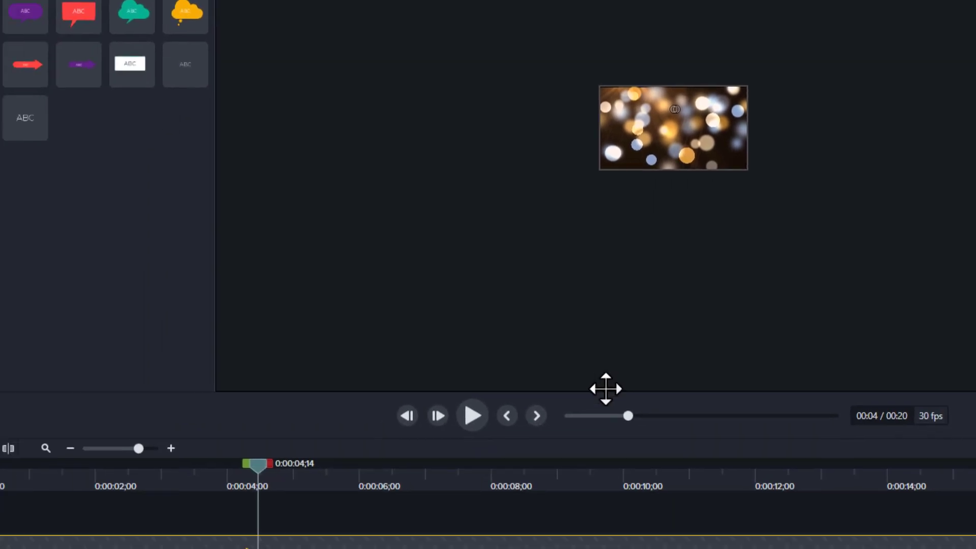
# Trim floatingboxes to end at the zoom and place mountaindawn after it on Track 1.
pyautogui.scroll(-2, 696, 508)
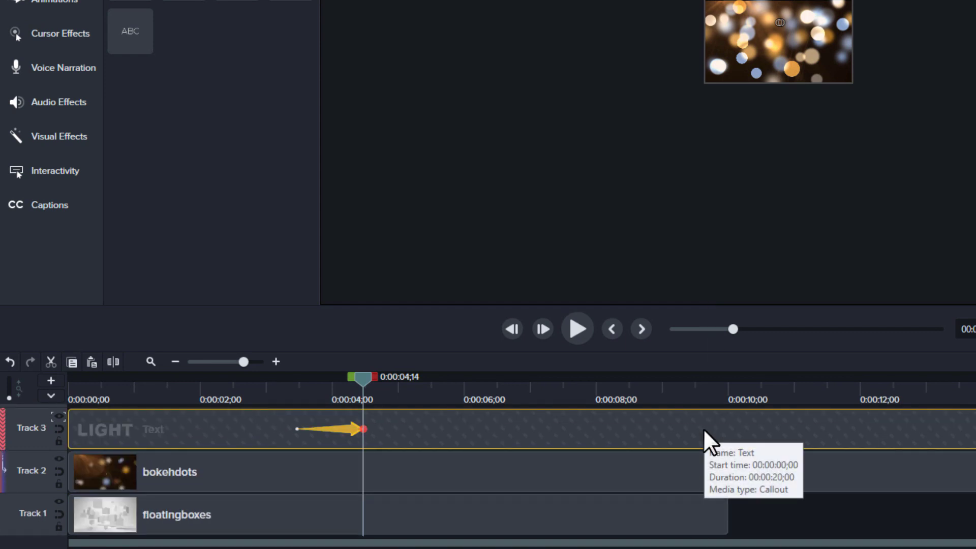
pyautogui.moveTo(729, 518); pyautogui.dragTo(365, 502)
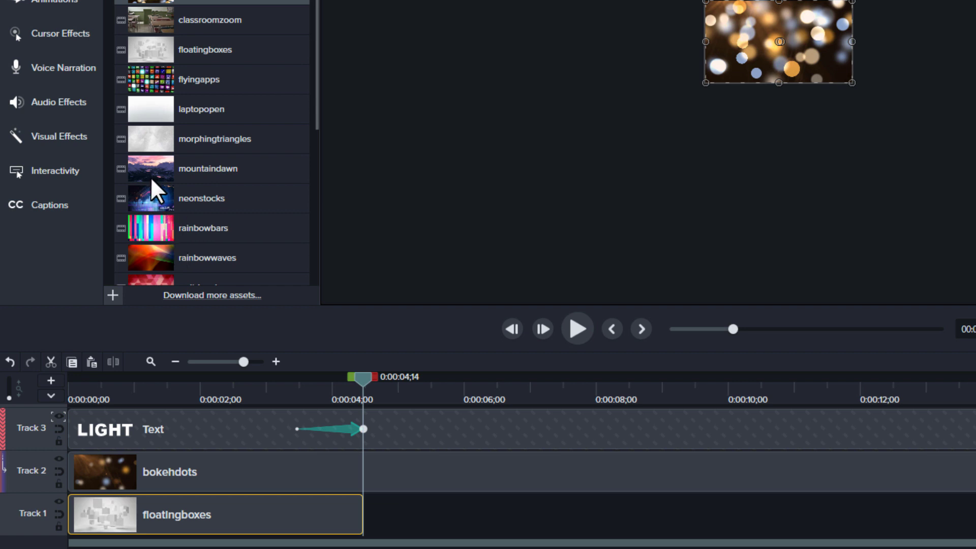
pyautogui.moveTo(150, 169); pyautogui.dragTo(352, 511)
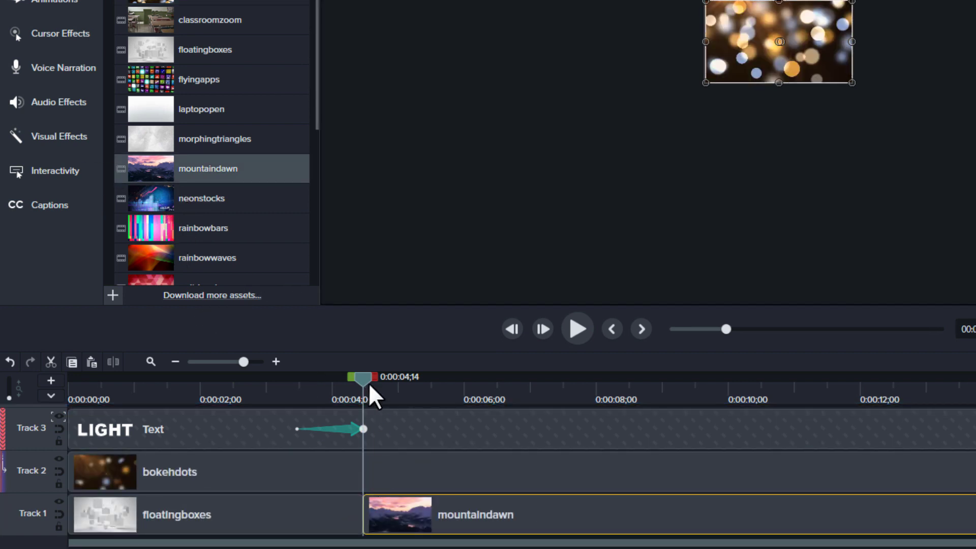
pyautogui.moveTo(363, 382); pyautogui.dragTo(643, 394)
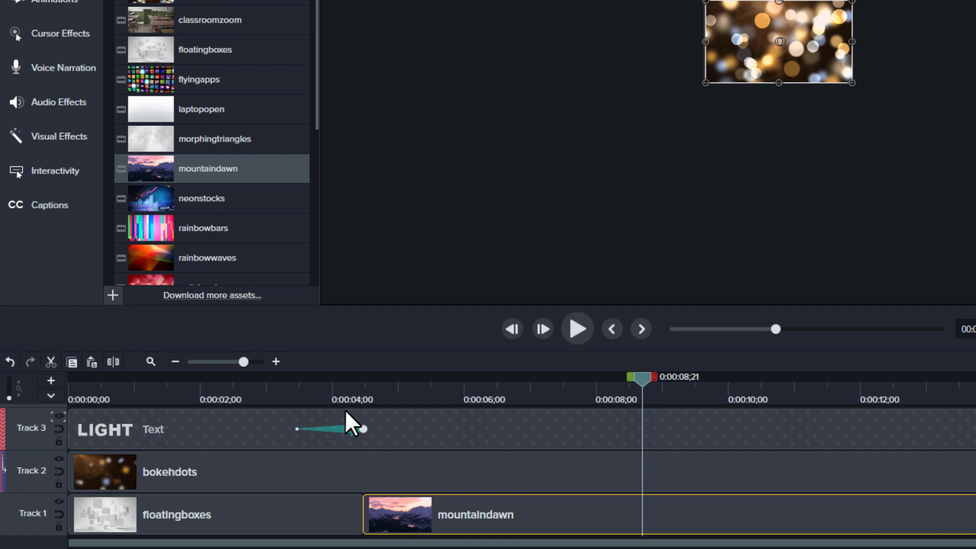
# Add a second animation to the LIGHT clip ending at 0:00:05;24.
pyautogui.click(451, 389)
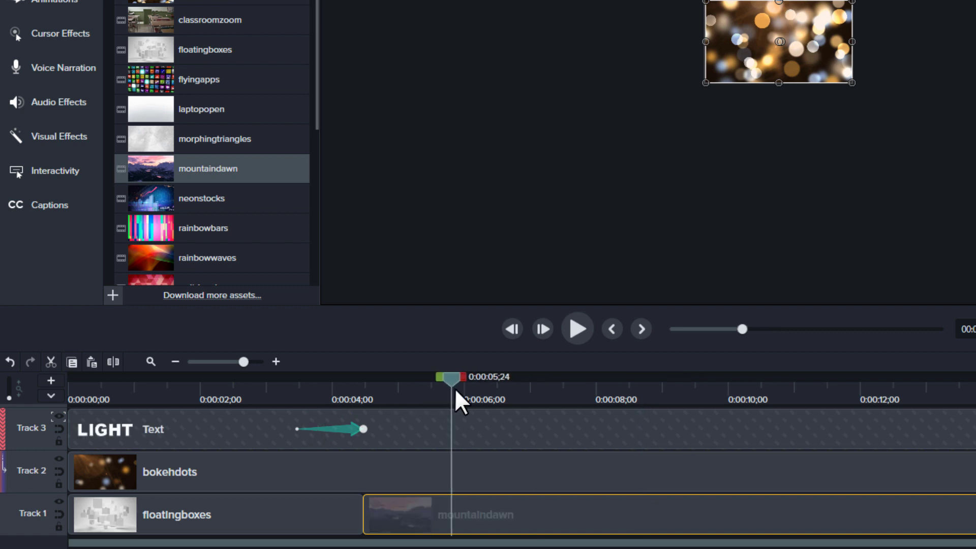
pyautogui.click(496, 434)
pyautogui.hotkey('shift', 'a')
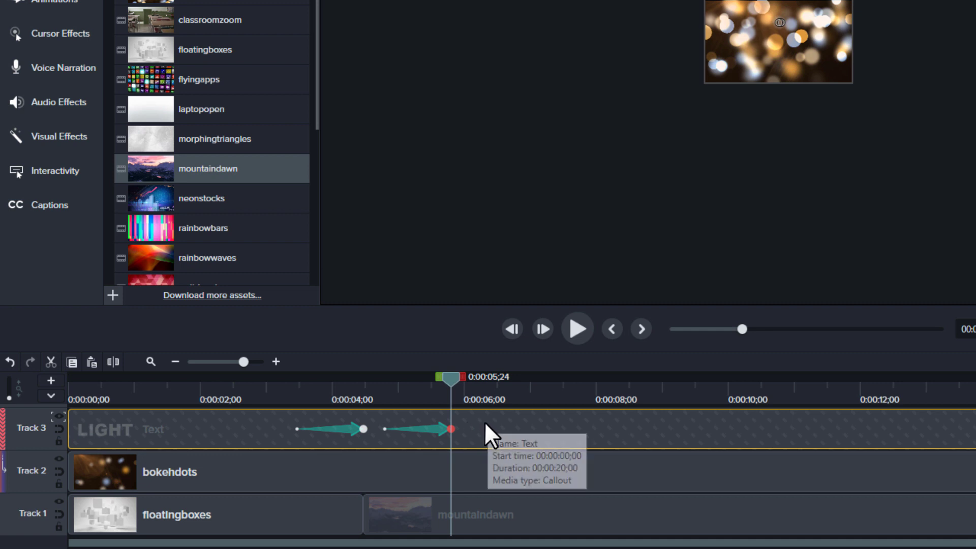
# Copy the text's original properties at 0:00:03 and paste them at 0:00:06.
pyautogui.click(279, 398)
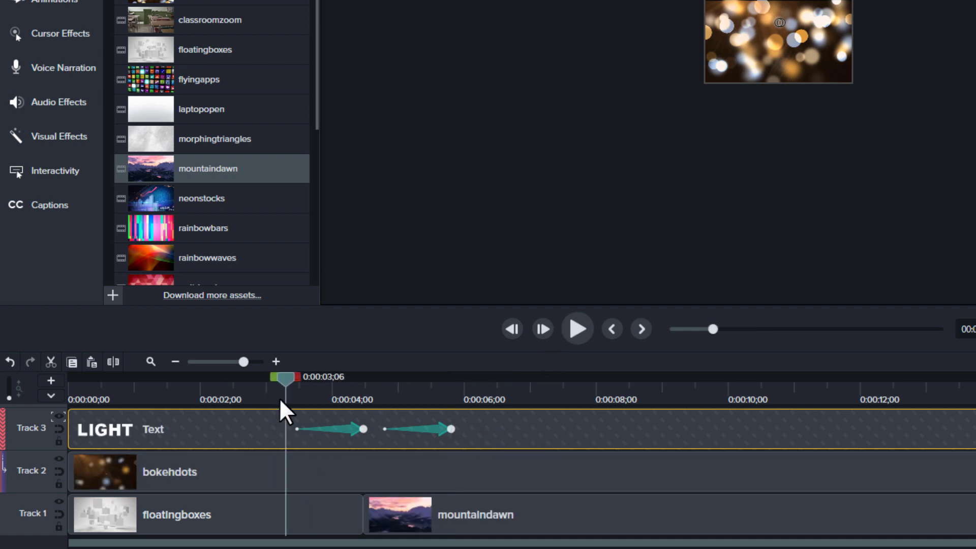
pyautogui.rightClick(271, 427)
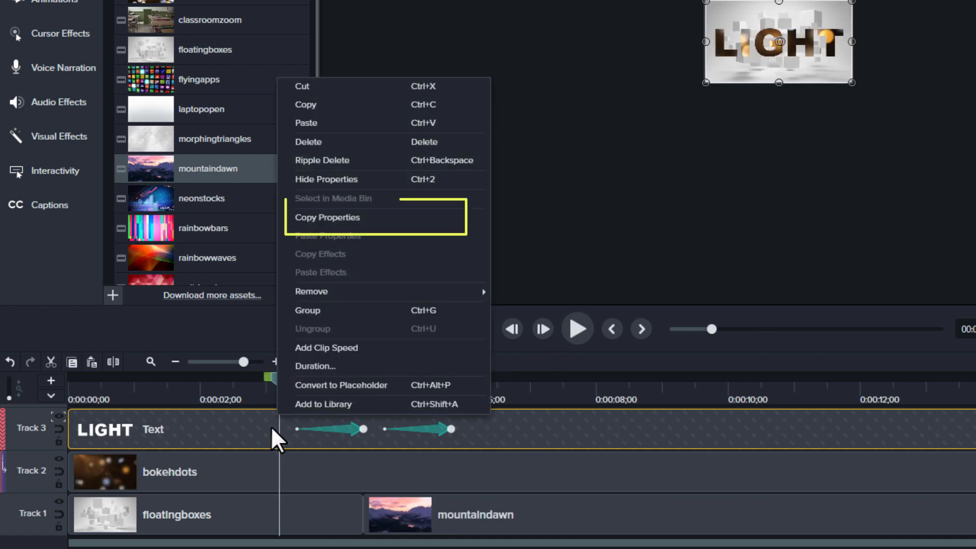
pyautogui.click(323, 218)
pyautogui.click(472, 390)
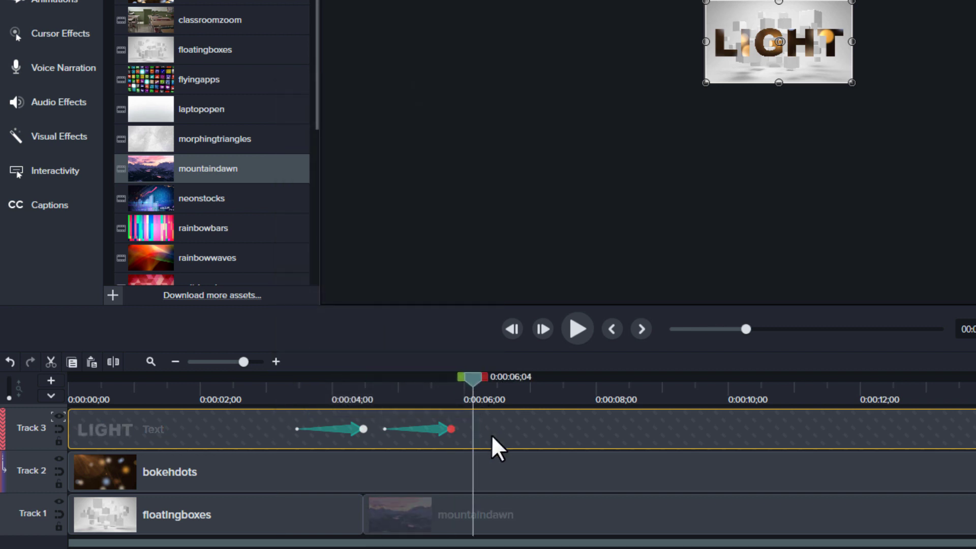
pyautogui.rightClick(492, 421)
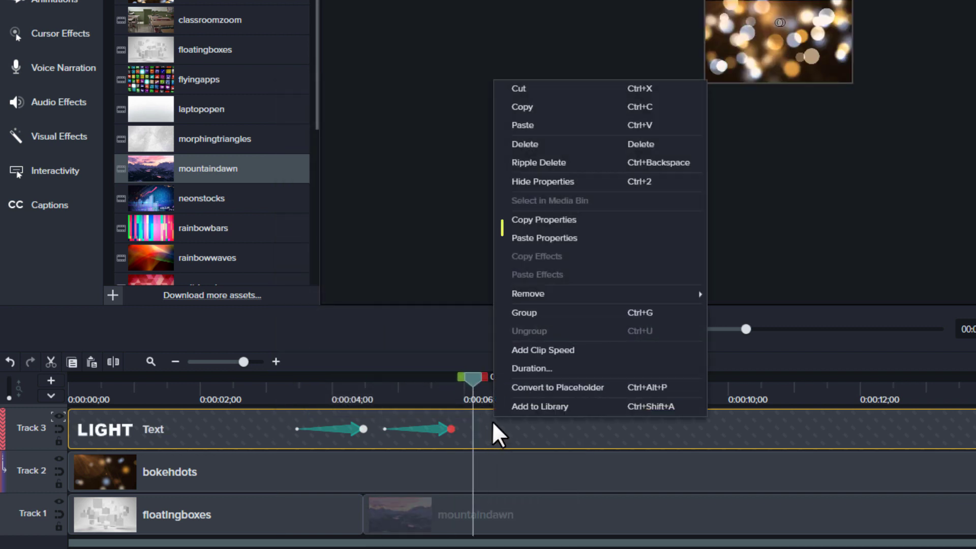
pyautogui.click(570, 239)
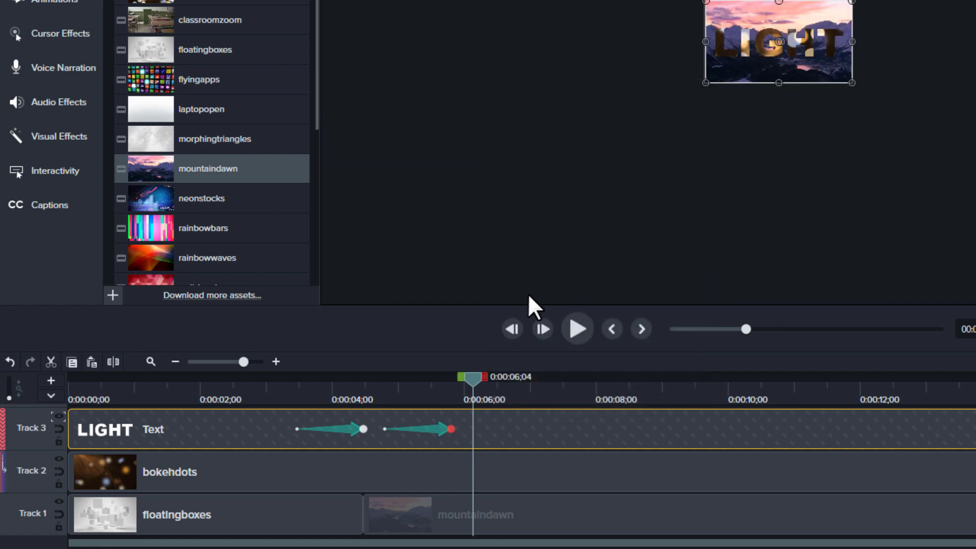